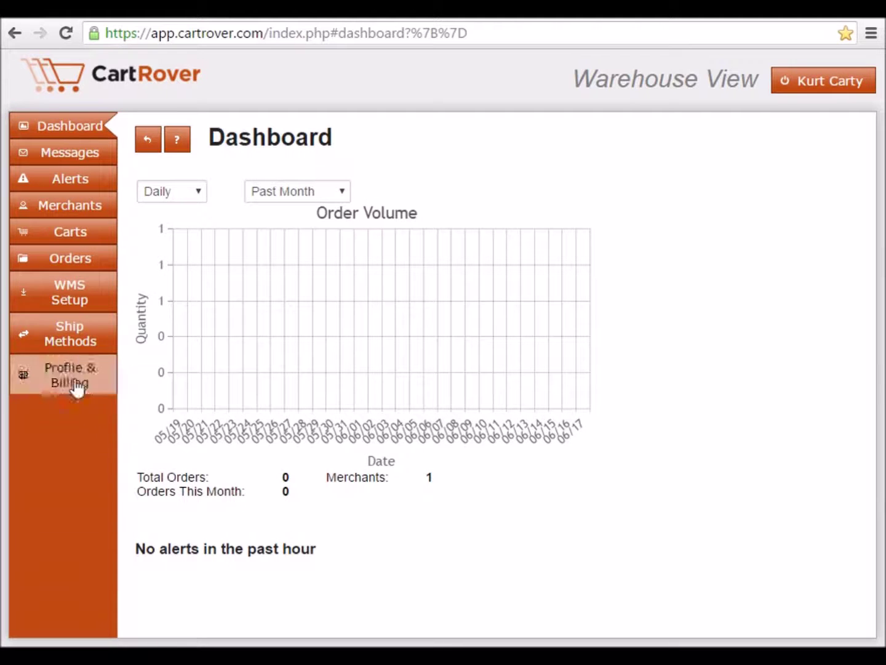
# - From Merchants, go into Sal's Slinkys and begin adding a new cart
pyautogui.click(46, 216)
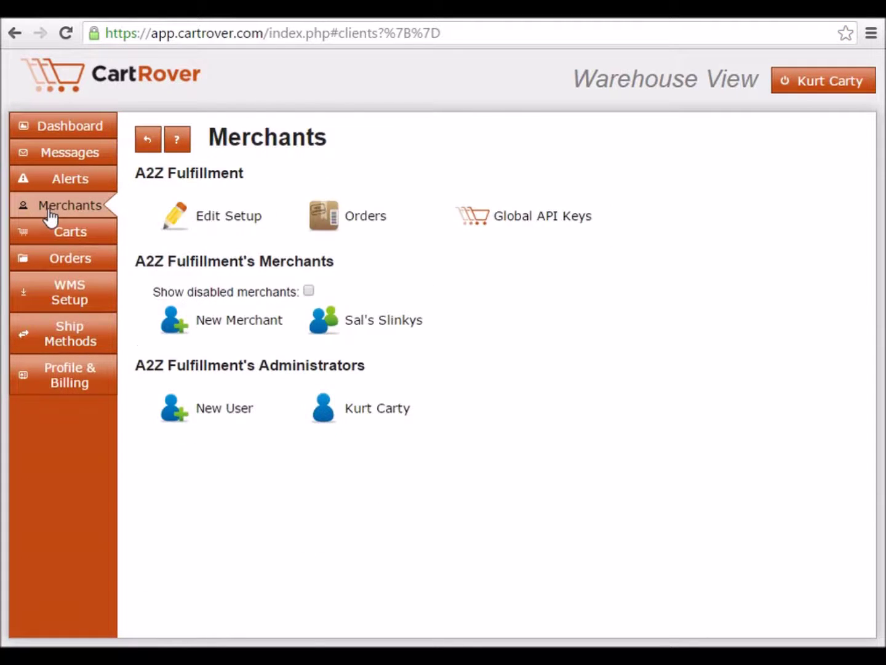
pyautogui.click(369, 321)
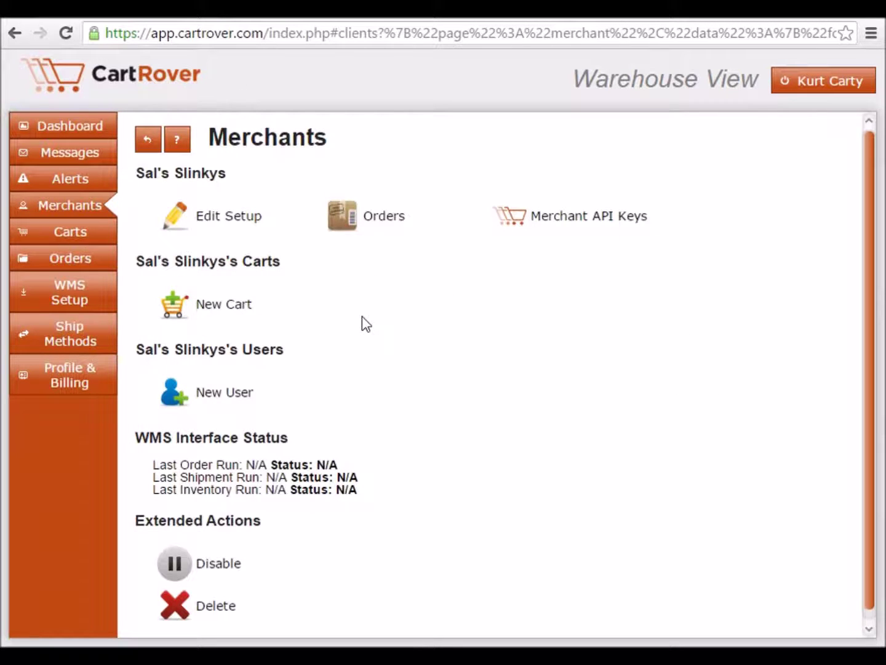
pyautogui.click(177, 318)
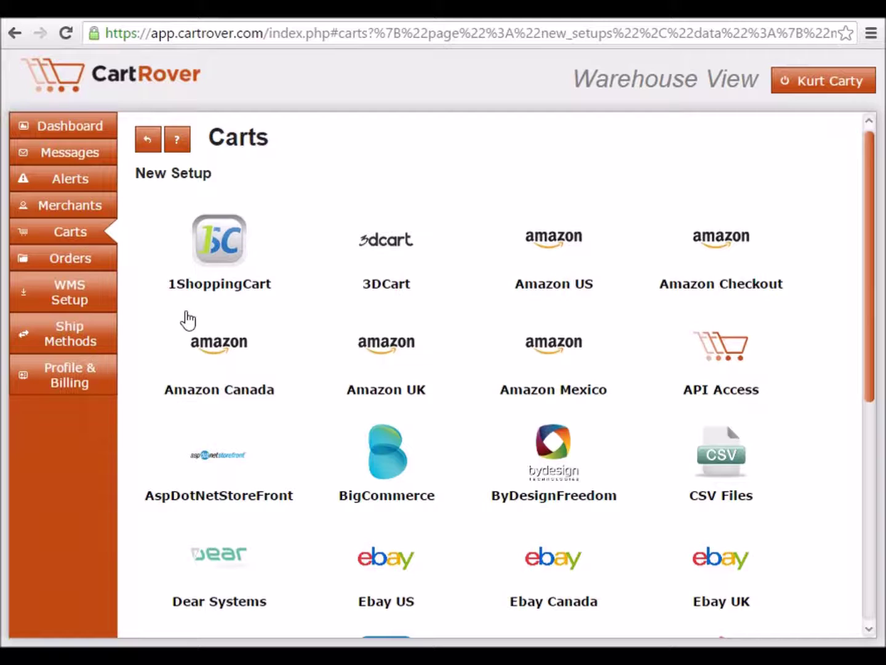
# - Choose Amazon US as the cart platform for Sal's Slinkys
pyautogui.click(547, 246)
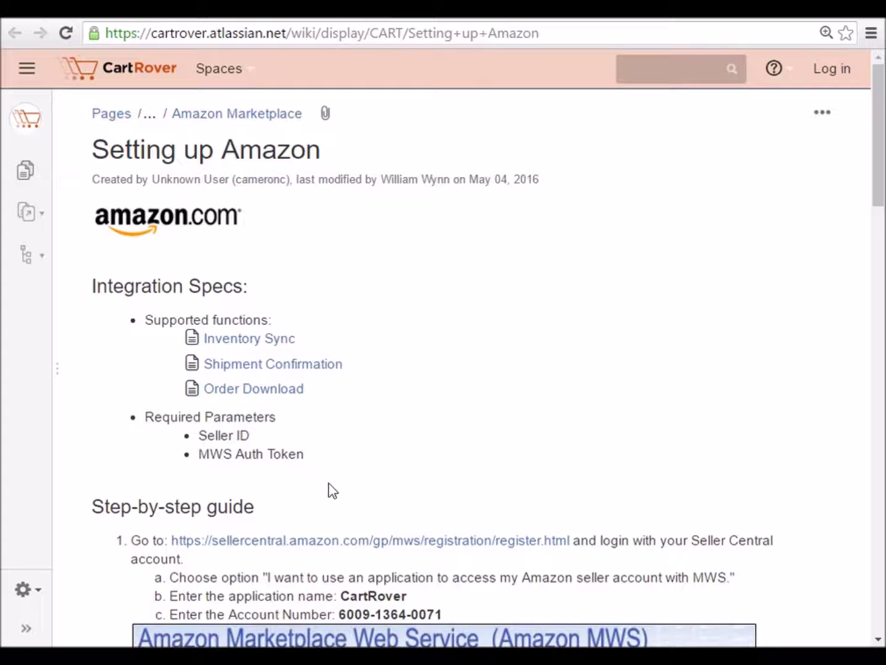
# - Bring up the sellercentral.amazon.com MWS registration link in its own page and switch to it
pyautogui.rightClick(311, 542)
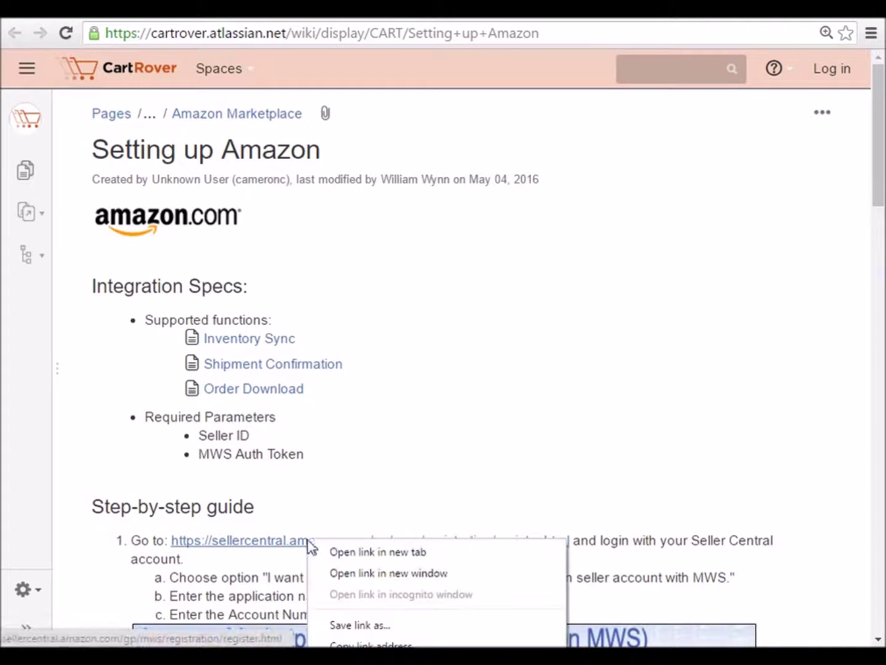
pyautogui.click(323, 552)
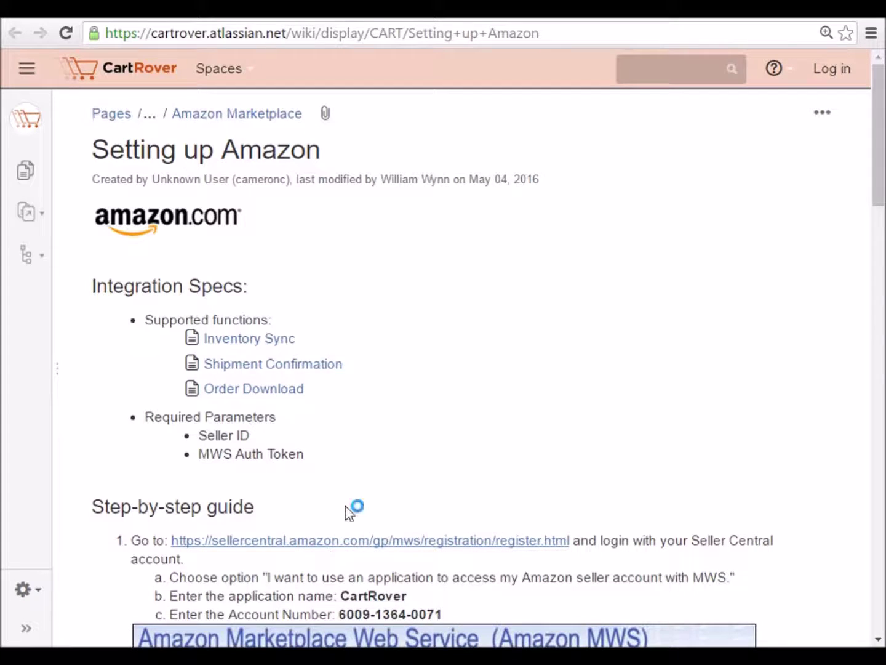
pyautogui.click(464, 16)
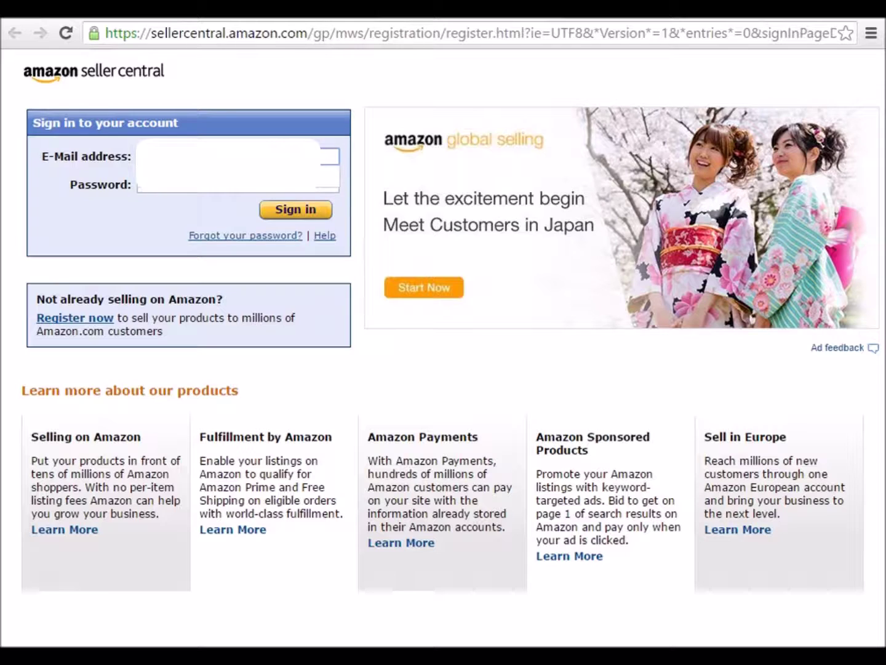
# - Enter the password and sign in to the Amazon seller account
pyautogui.click(204, 189)
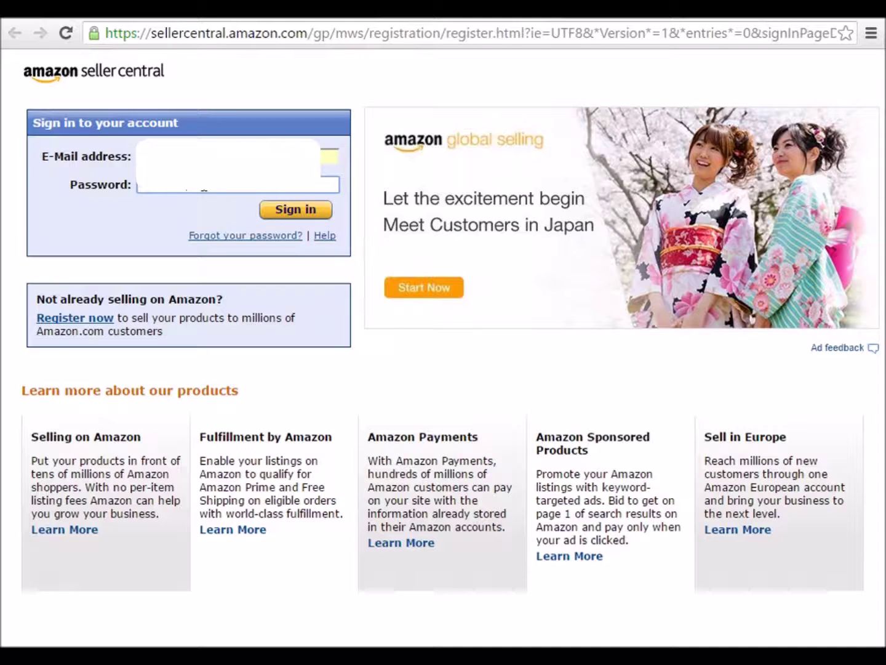
pyautogui.click(310, 210)
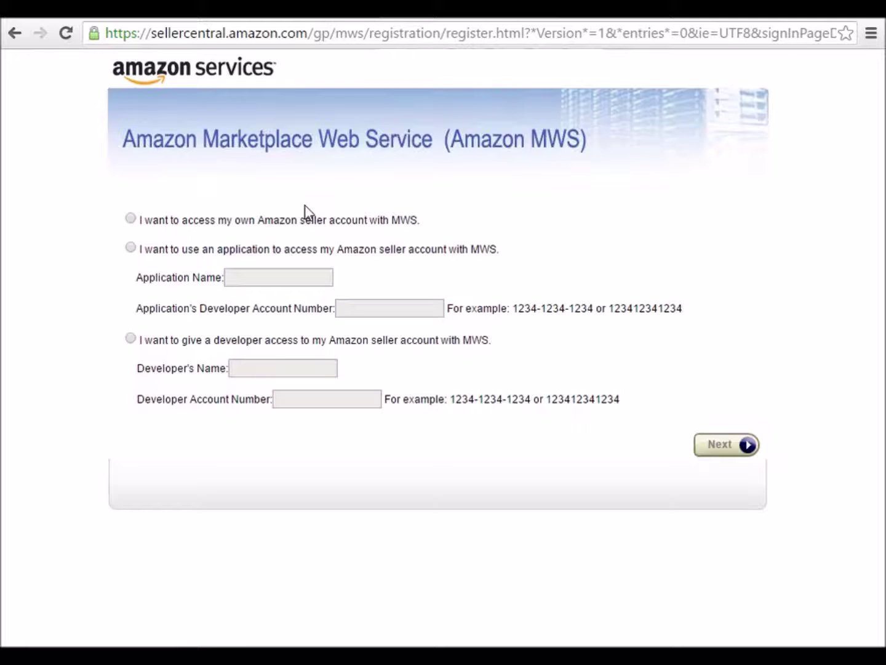
# - Choose application access and fill the Application Name with CartRover copied from the guide
pyautogui.click(132, 248)
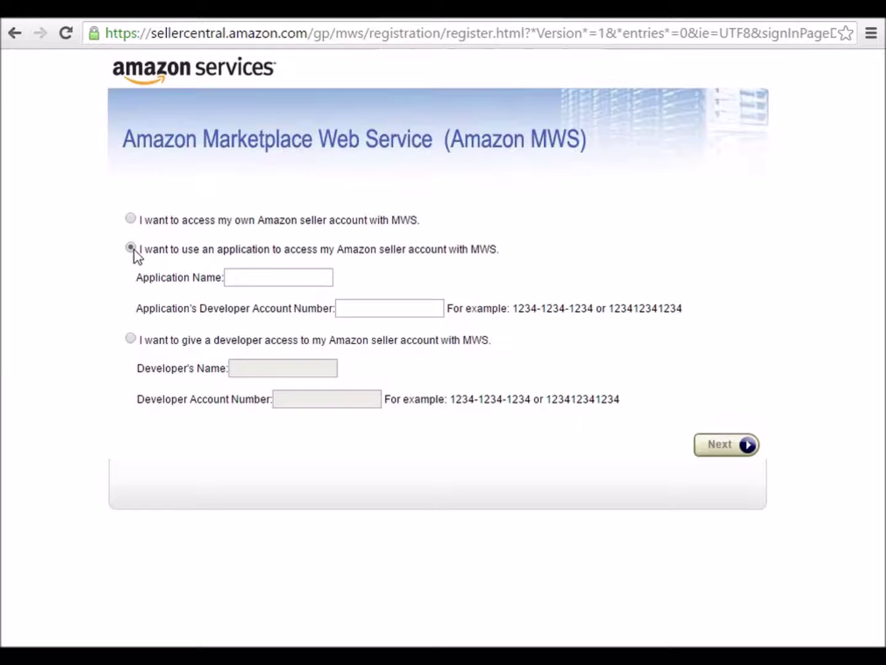
pyautogui.click(281, 19)
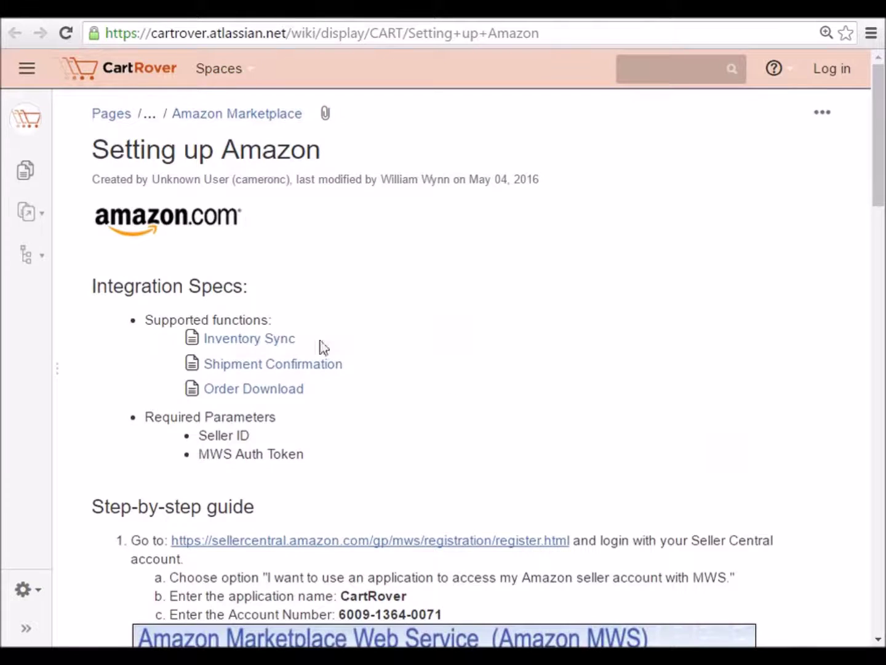
pyautogui.scroll(-1, 416, 441)
pyautogui.scroll(-3, 409, 444)
pyautogui.doubleClick(369, 331)
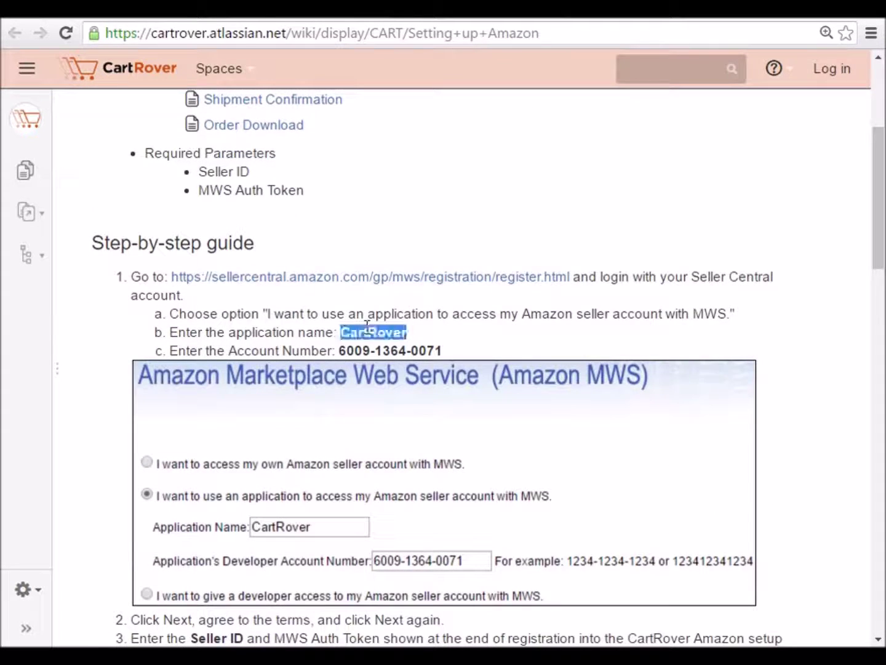
pyautogui.rightClick(368, 332)
pyautogui.click(394, 344)
pyautogui.click(457, 19)
pyautogui.click(279, 278)
pyautogui.rightClick(279, 277)
pyautogui.click(302, 378)
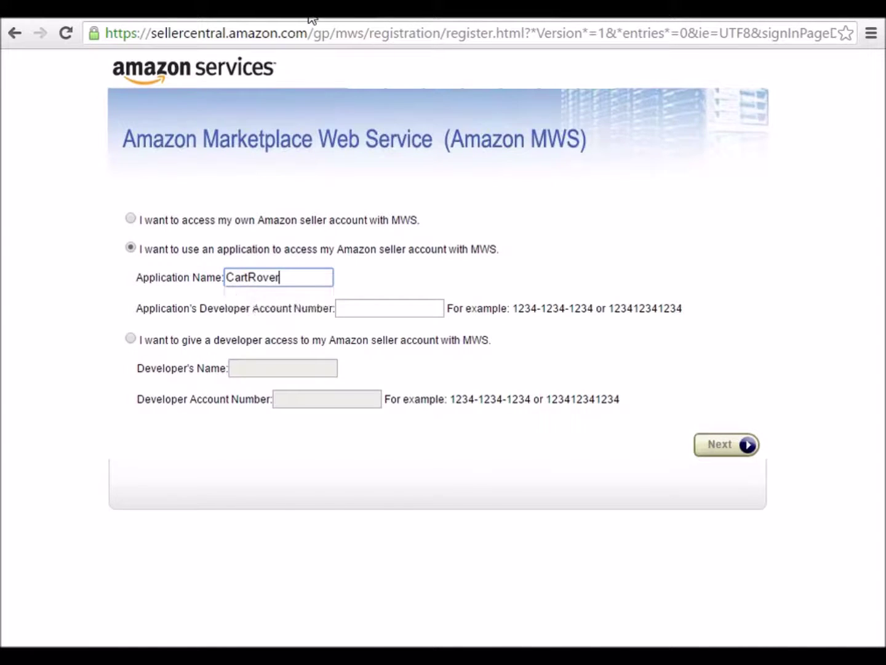
pyautogui.click(309, 19)
pyautogui.moveTo(340, 356); pyautogui.dragTo(443, 351)
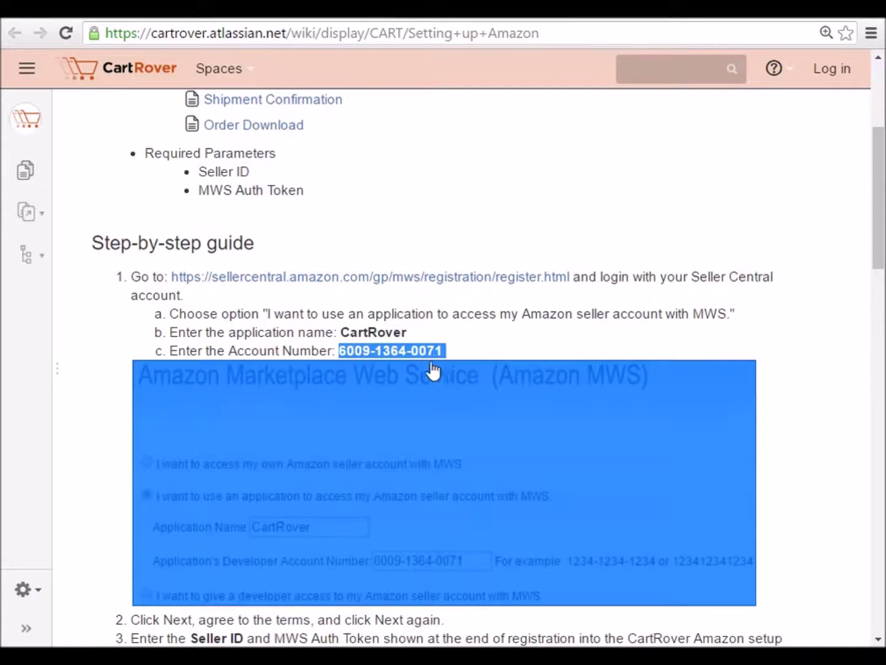
pyautogui.rightClick(440, 355)
pyautogui.click(442, 360)
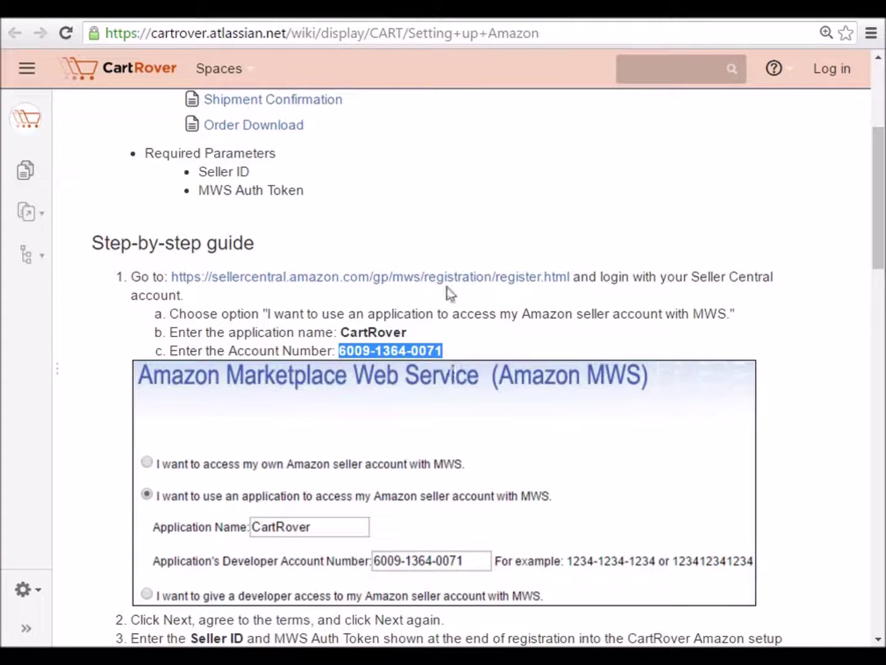
pyautogui.click(447, 19)
pyautogui.click(376, 308)
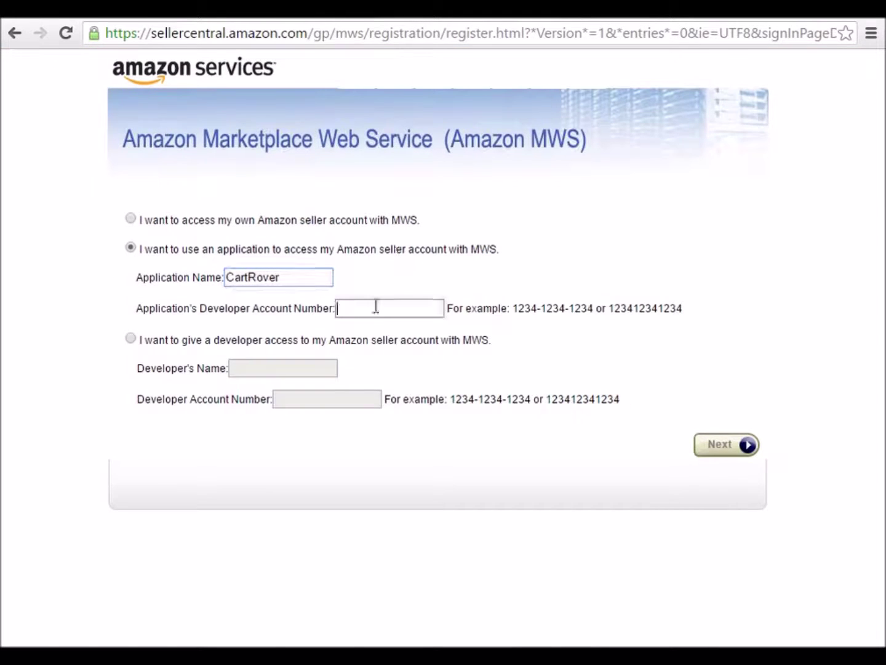
pyautogui.rightClick(376, 306)
pyautogui.click(393, 411)
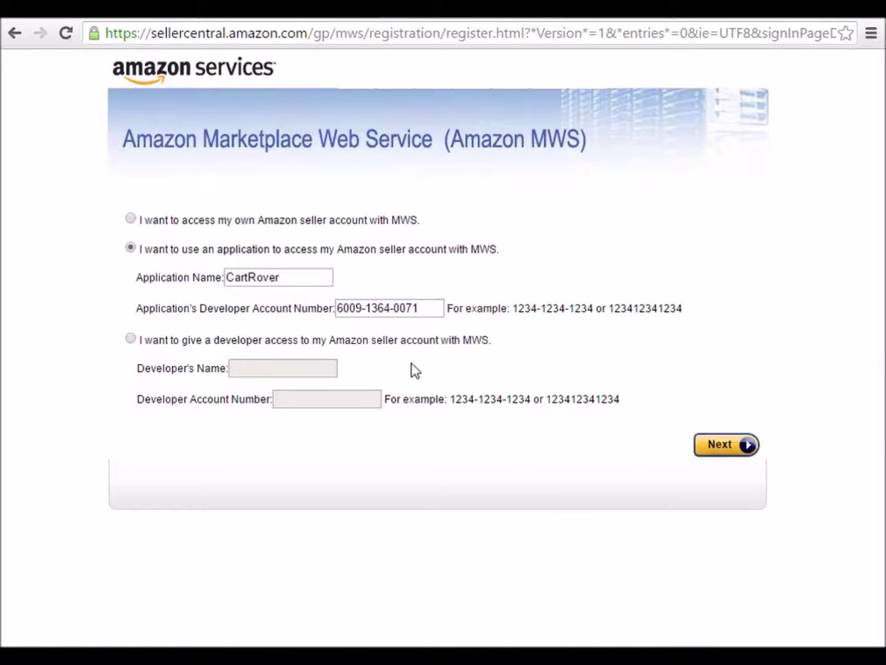
pyautogui.click(712, 444)
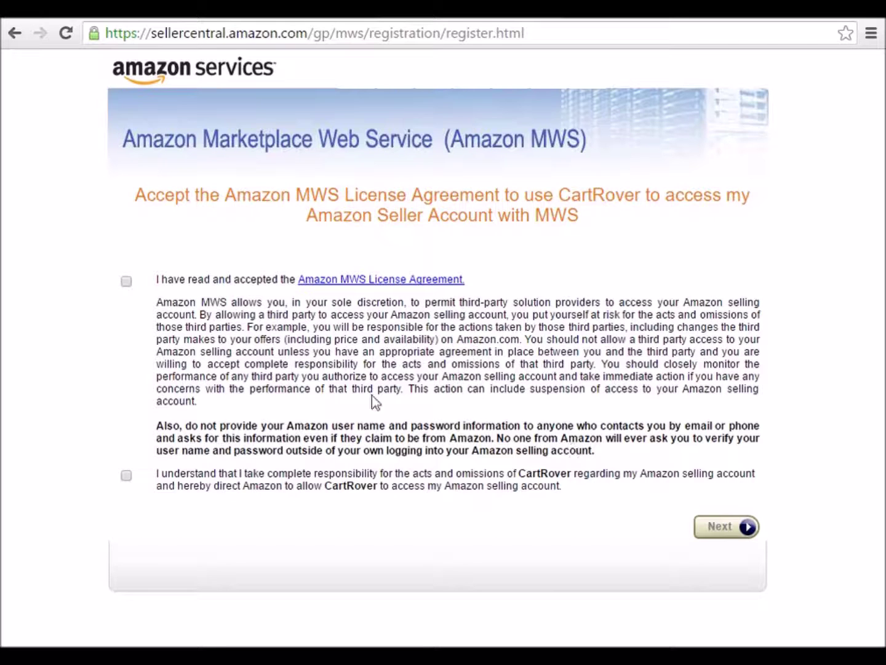
# - Accept both MWS license agreement boxes and continue to the registration summary
pyautogui.click(126, 281)
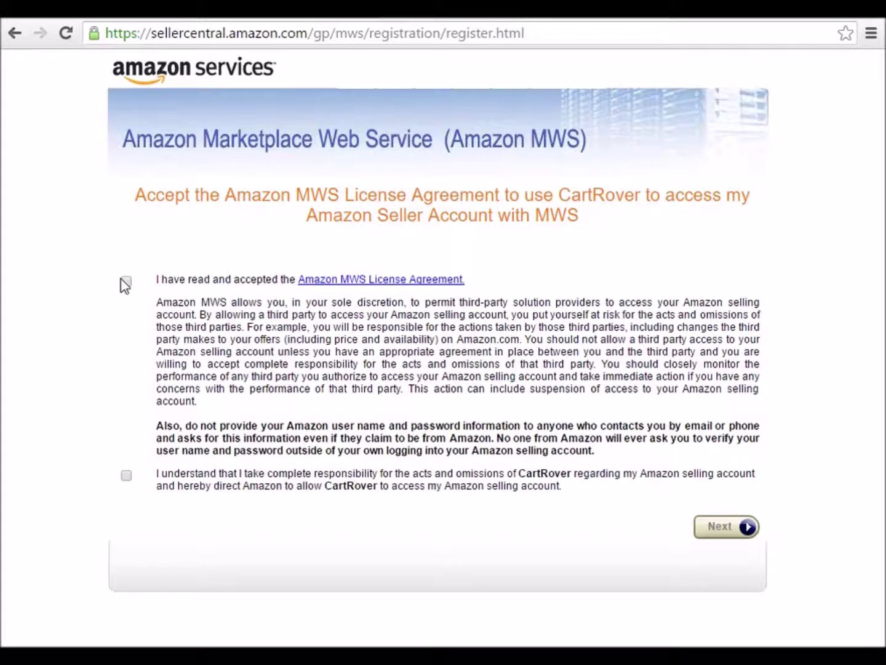
pyautogui.click(125, 475)
pyautogui.click(711, 532)
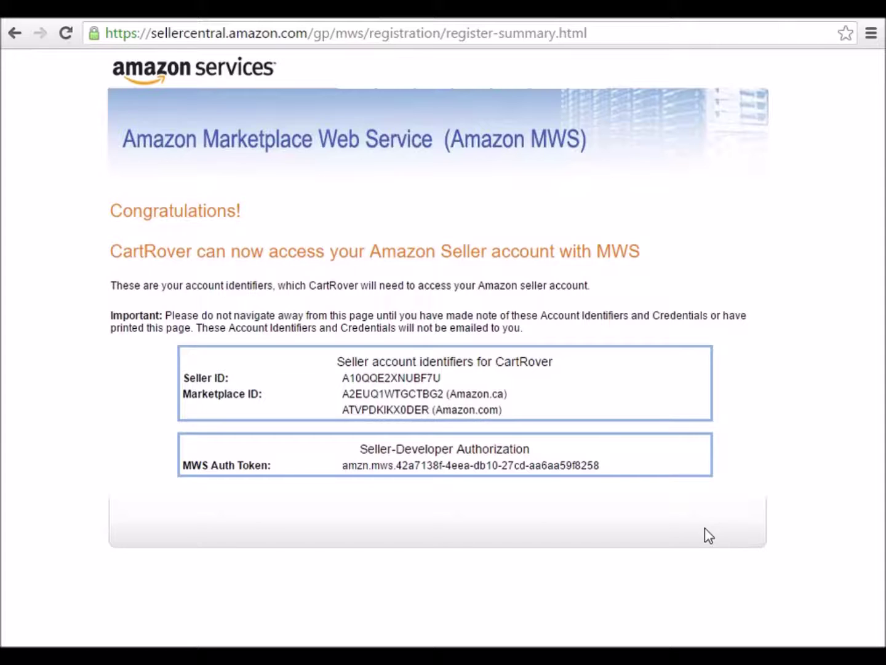
# - Copy the Seller ID from Amazon into the CartRover Seller ID field
pyautogui.doubleClick(393, 377)
pyautogui.rightClick(388, 382)
pyautogui.click(415, 392)
pyautogui.click(142, 15)
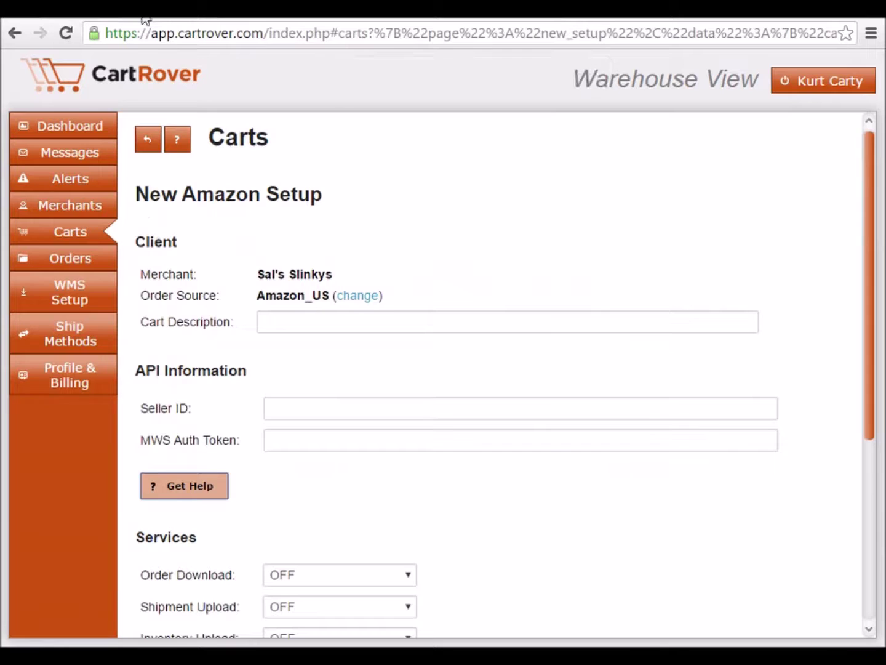
pyautogui.rightClick(279, 402)
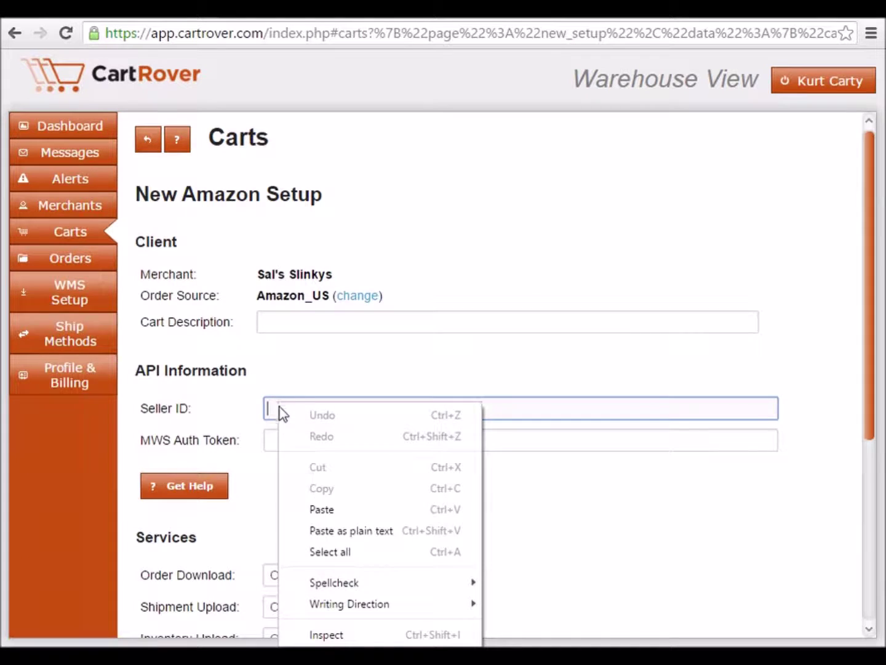
pyautogui.click(300, 509)
# - Copy the MWS Auth Token from Amazon into the CartRover MWS Auth Token field
pyautogui.click(441, 16)
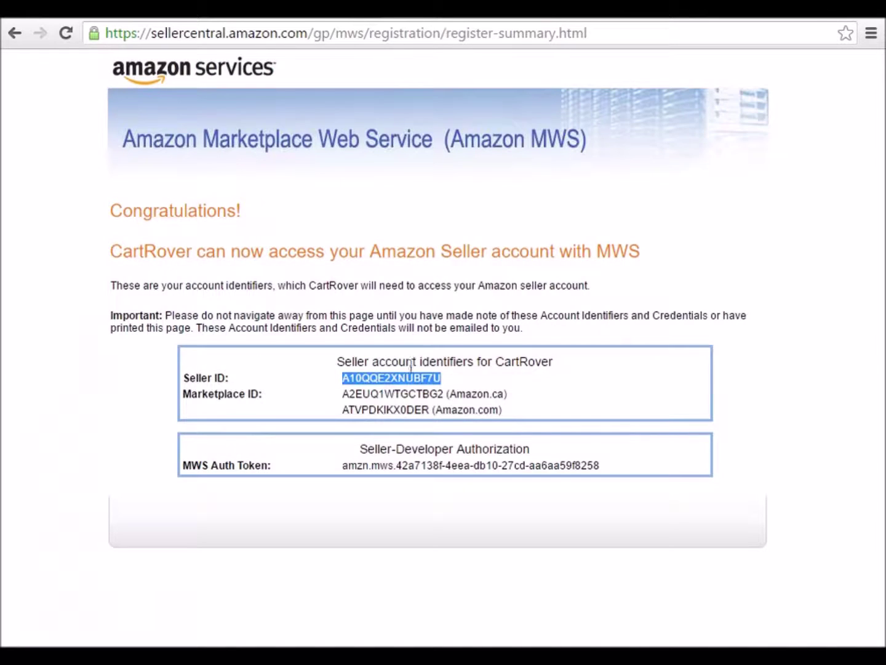
pyautogui.tripleClick(394, 465)
pyautogui.rightClick(395, 471)
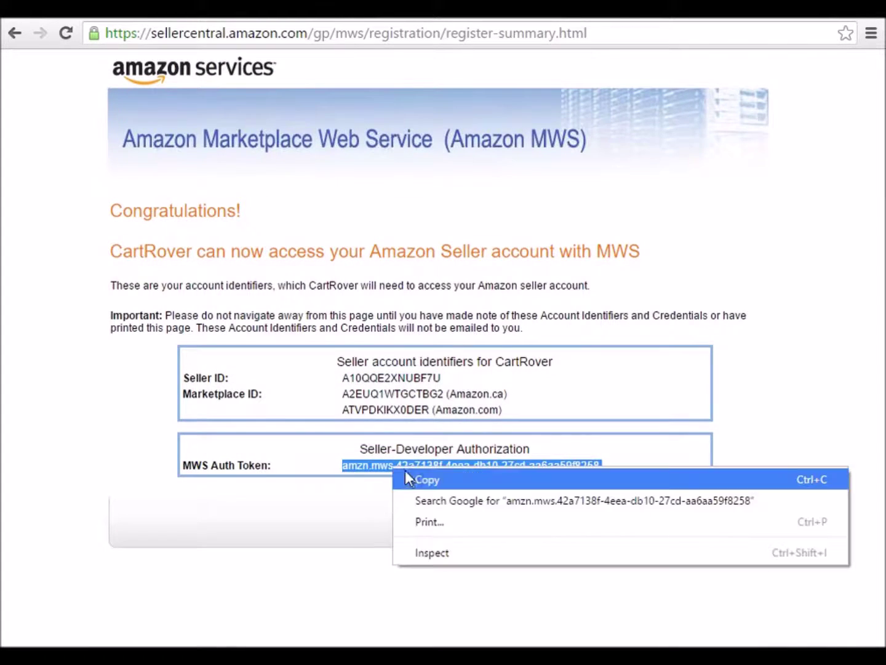
pyautogui.click(419, 479)
pyautogui.click(142, 15)
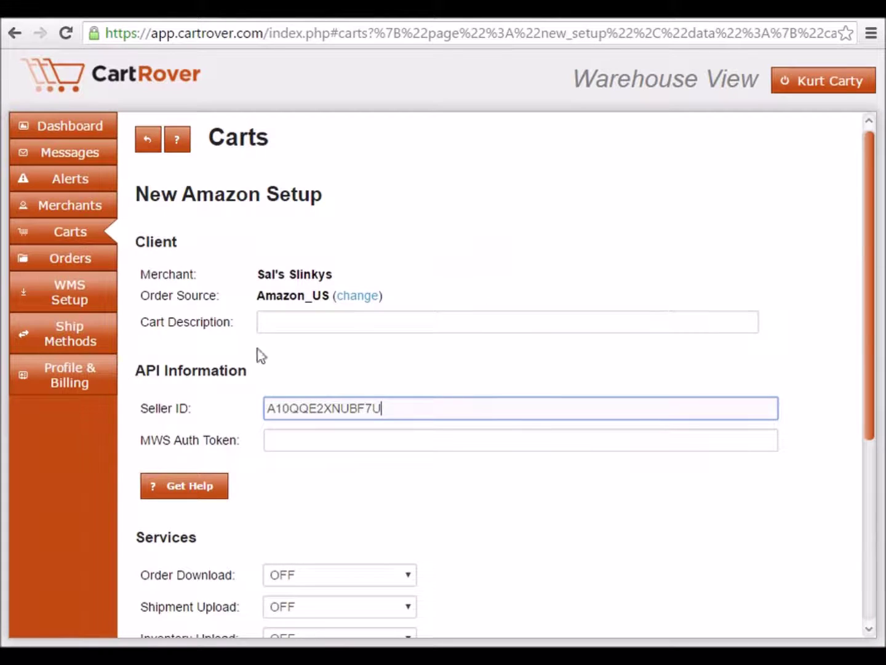
pyautogui.click(299, 440)
pyautogui.rightClick(299, 438)
pyautogui.click(338, 537)
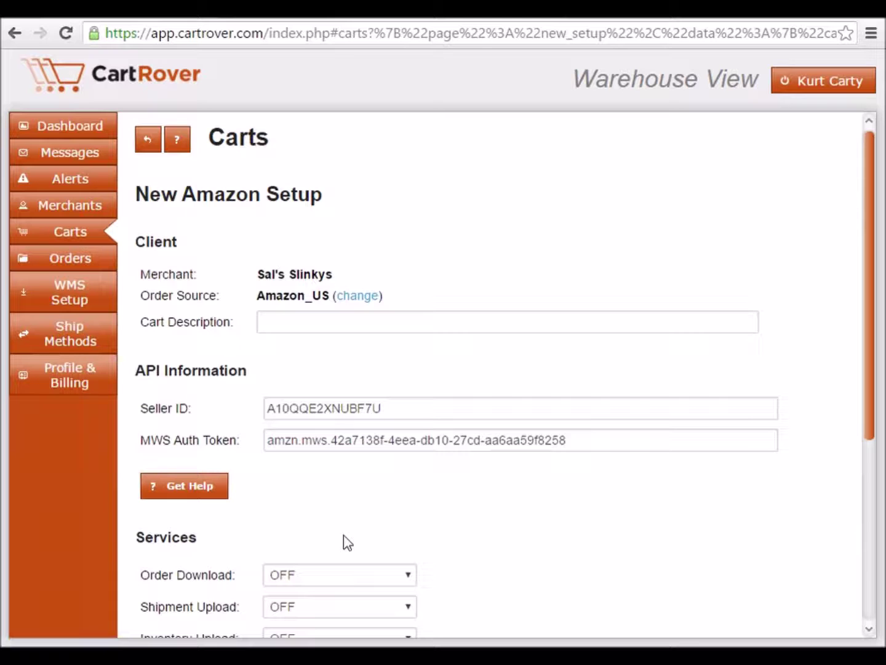
pyautogui.moveTo(870, 287); pyautogui.dragTo(856, 447)
pyautogui.scroll(-2, 856, 447)
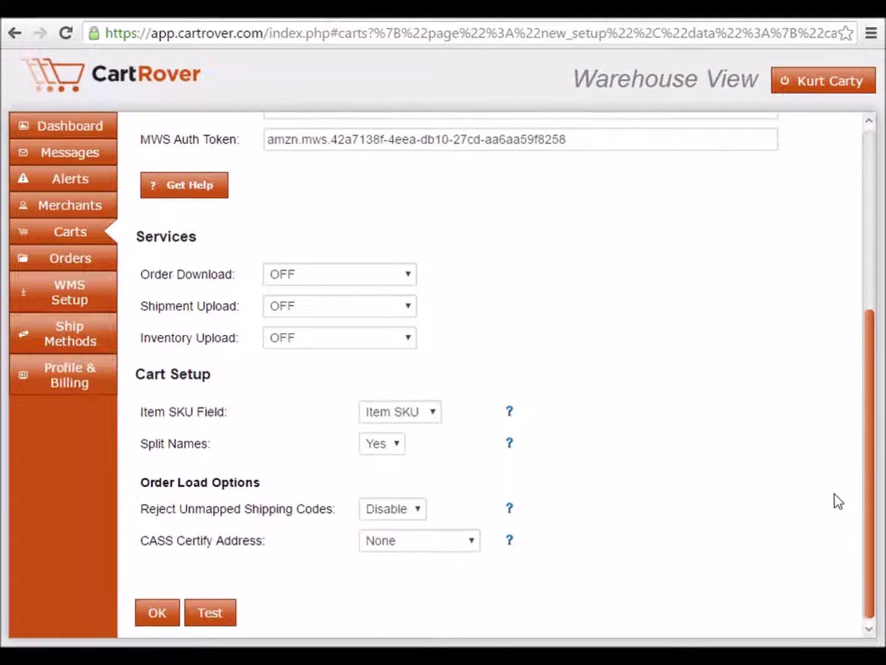
# - Run the connection Test on the Amazon credentials, getting Test Successful
pyautogui.click(214, 614)
pyautogui.scroll(-2, 214, 614)
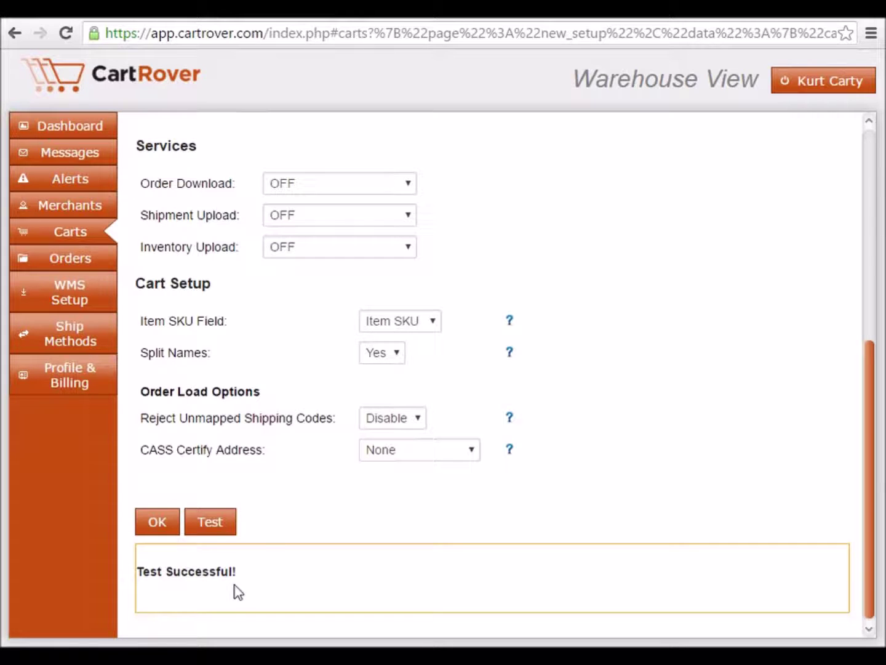
# - Set Order Download to Every Fifteen Minutes, Shipment and Inventory Upload to Every Hour
pyautogui.click(357, 188)
pyautogui.click(347, 249)
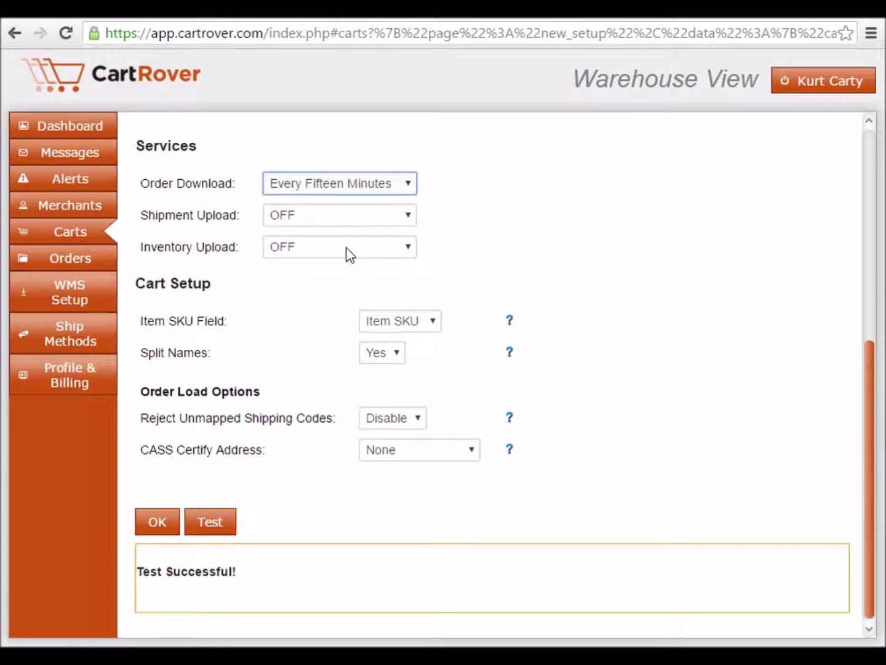
pyautogui.click(335, 220)
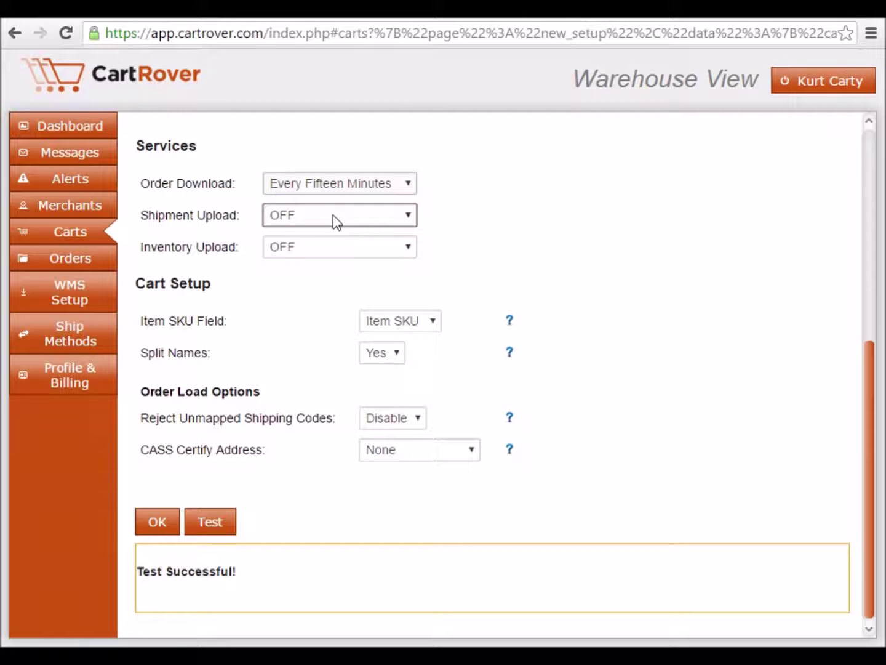
pyautogui.click(333, 216)
pyautogui.click(333, 251)
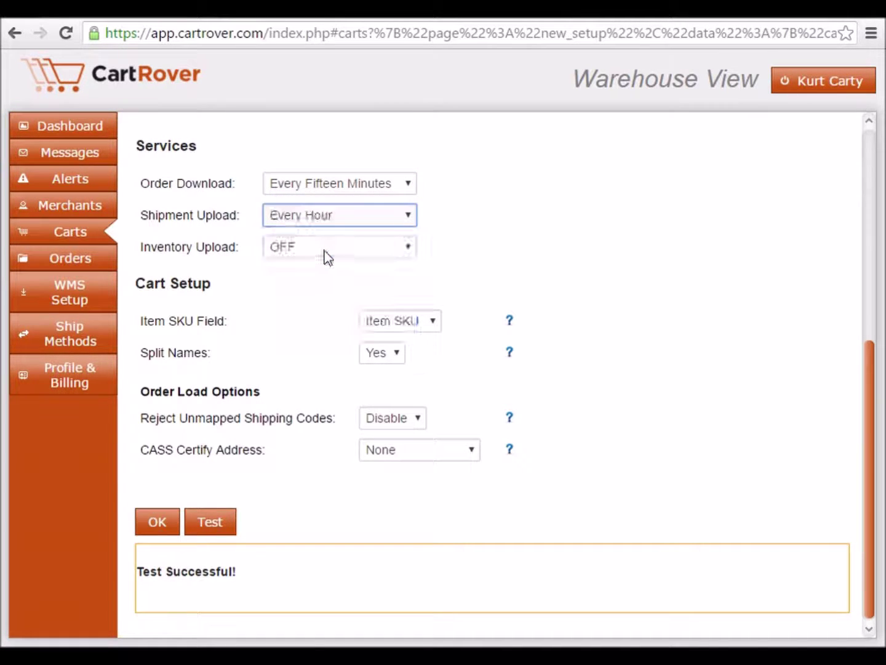
pyautogui.click(325, 282)
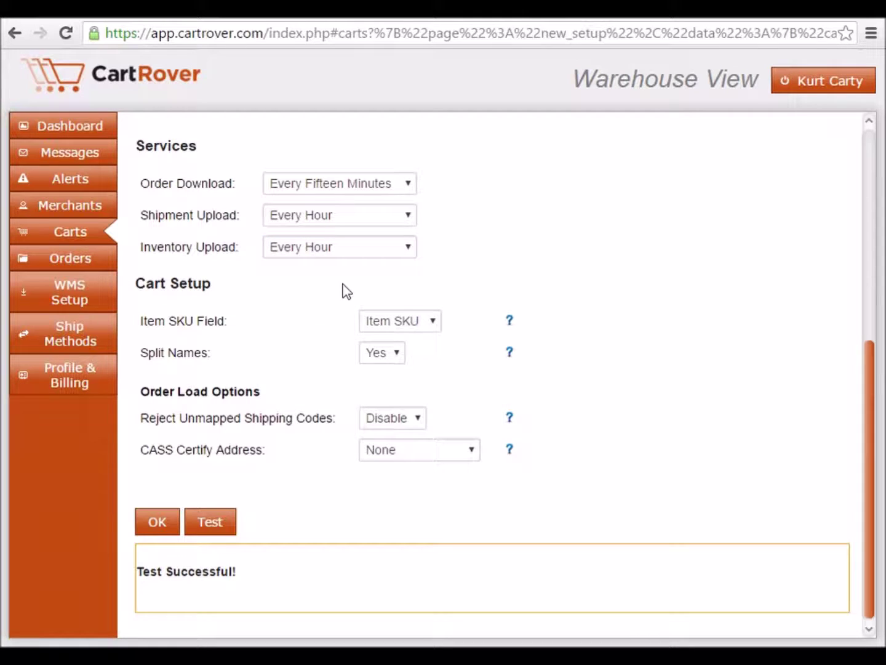